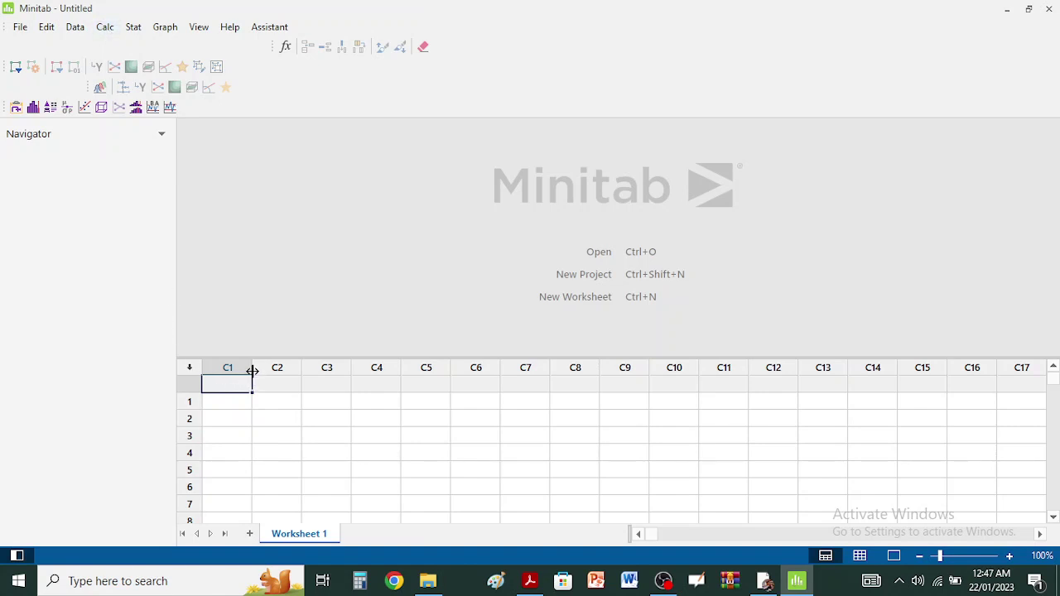
- Widen column C1 and name it "Fuel consump of Cars km per lit"
{"action": "left_click_drag", "start_coordinate": [252, 369], "coordinate": [475, 370]}
{"action": "left_click", "coordinate": [229, 385]}
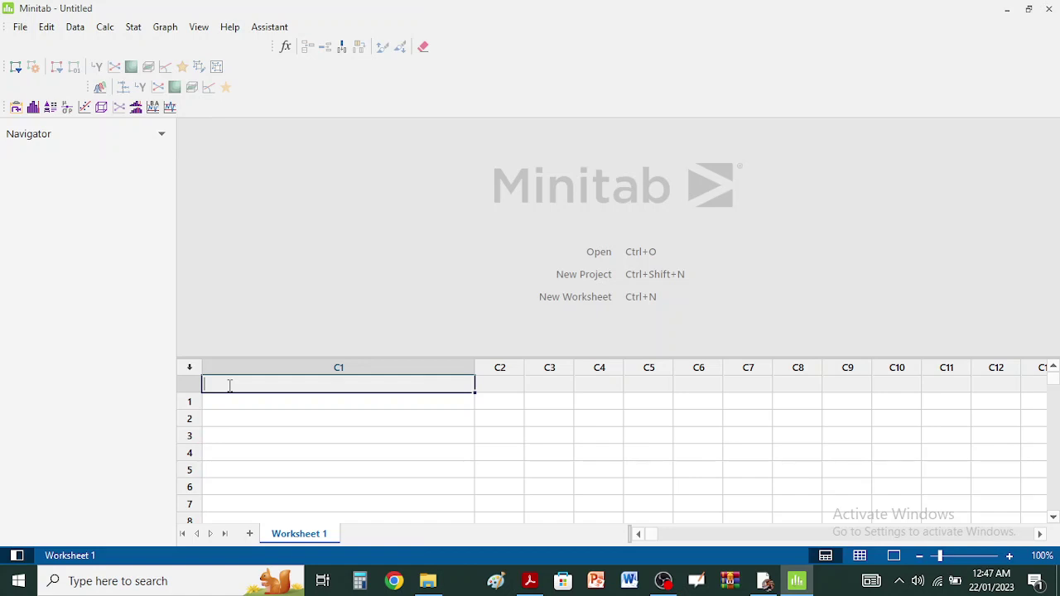
{"action": "type", "text": "Fuel consumption of Cars km per"}
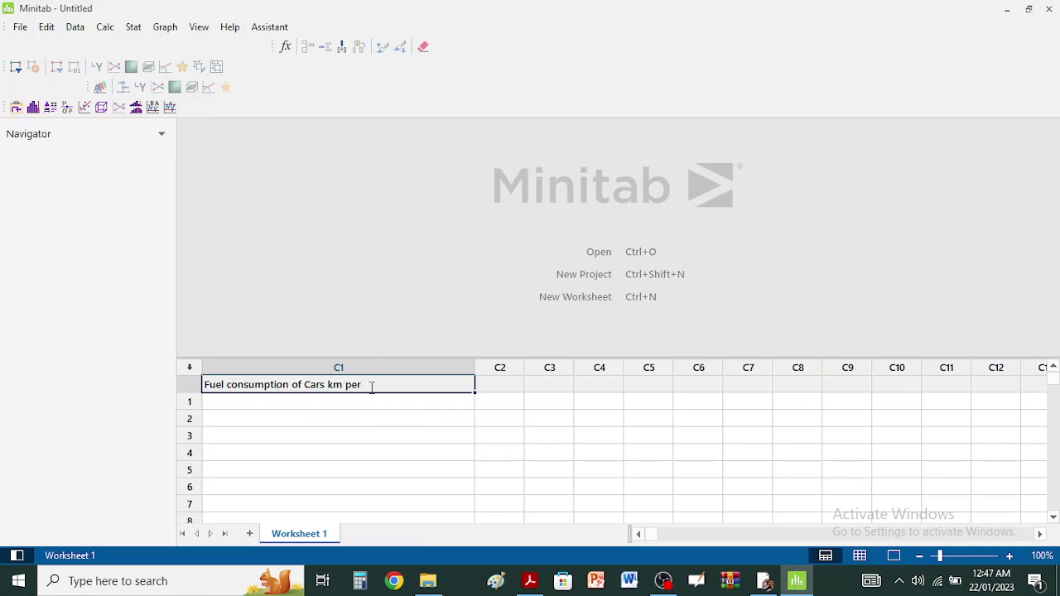
{"action": "key", "text": "BackSpace"}
{"action": "type", "text": "r"}
{"action": "left_click", "coordinate": [289, 384]}
{"action": "key", "text": "BackSpace"}
{"action": "key", "text": "BackSpace"}
{"action": "key", "text": "BackSpace"}
{"action": "key", "text": "BackSpace"}
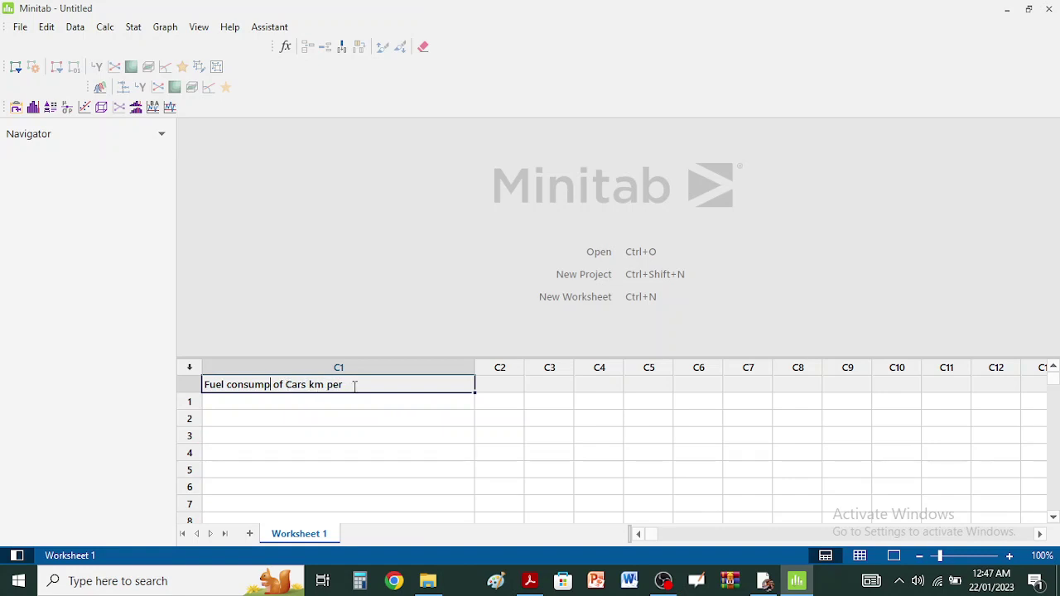
{"action": "type", "text": "lit"}
{"action": "left_click", "coordinate": [341, 430]}
{"action": "left_click", "coordinate": [395, 390]}
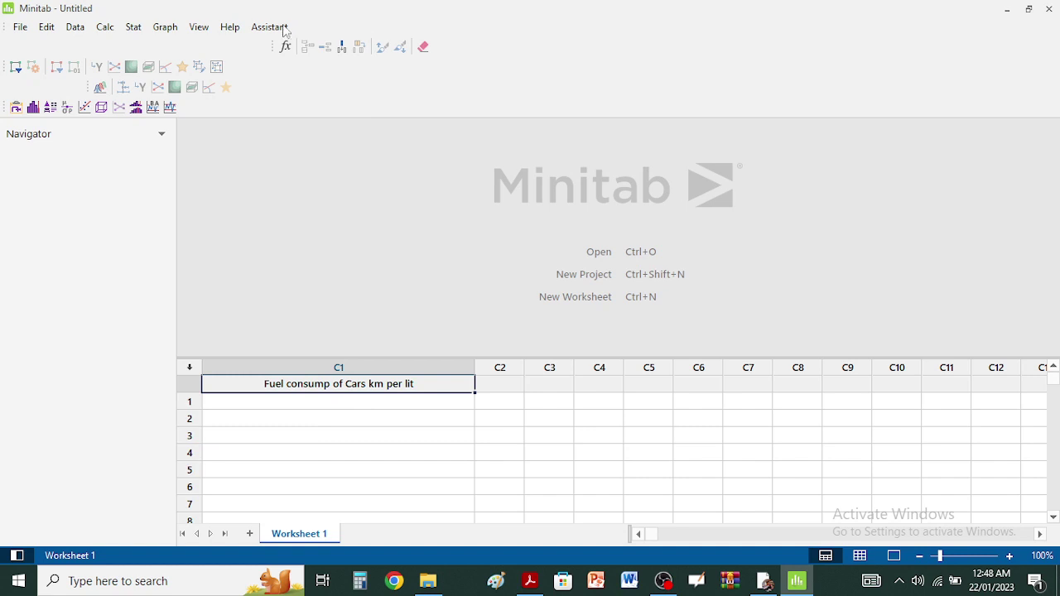
- Start generating random data from a Normal distribution, with 20 rows stored in the 'Fuel consump of Cars km per lit' column
{"action": "left_click", "coordinate": [76, 27]}
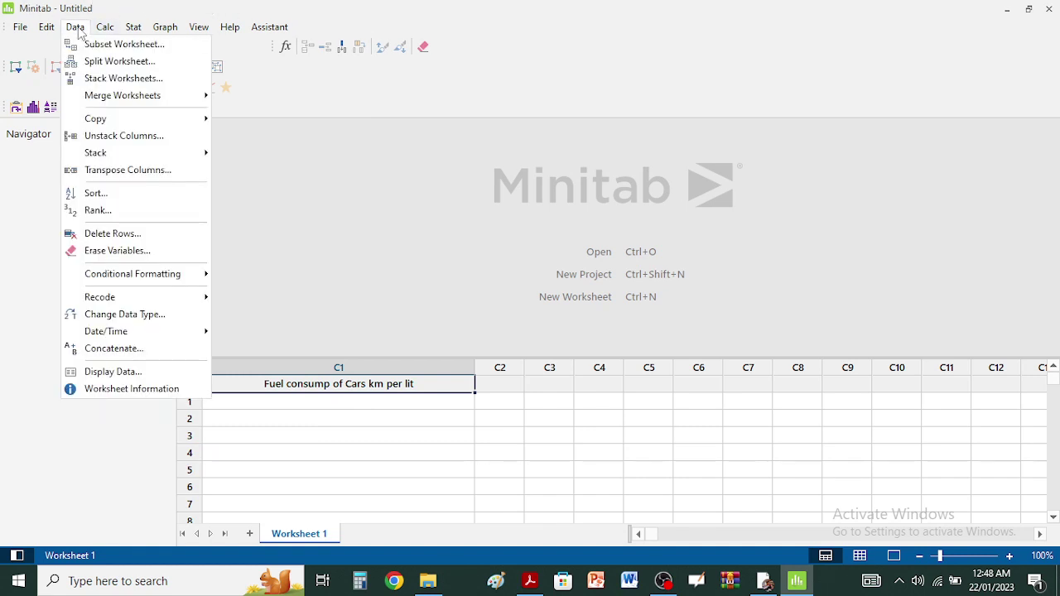
{"action": "mouse_move", "coordinate": [104, 30]}
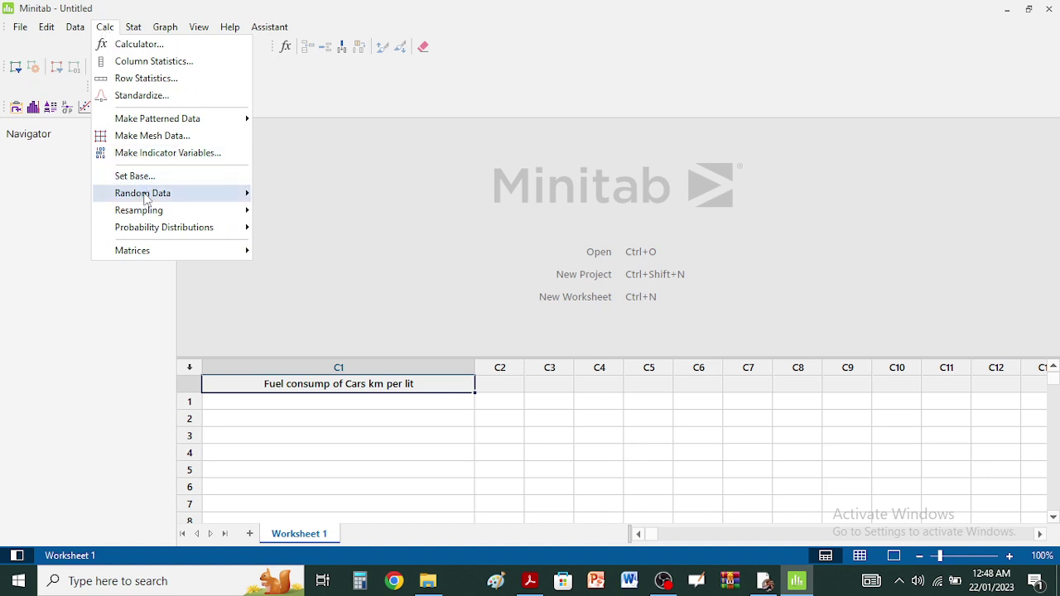
{"action": "mouse_move", "coordinate": [145, 197]}
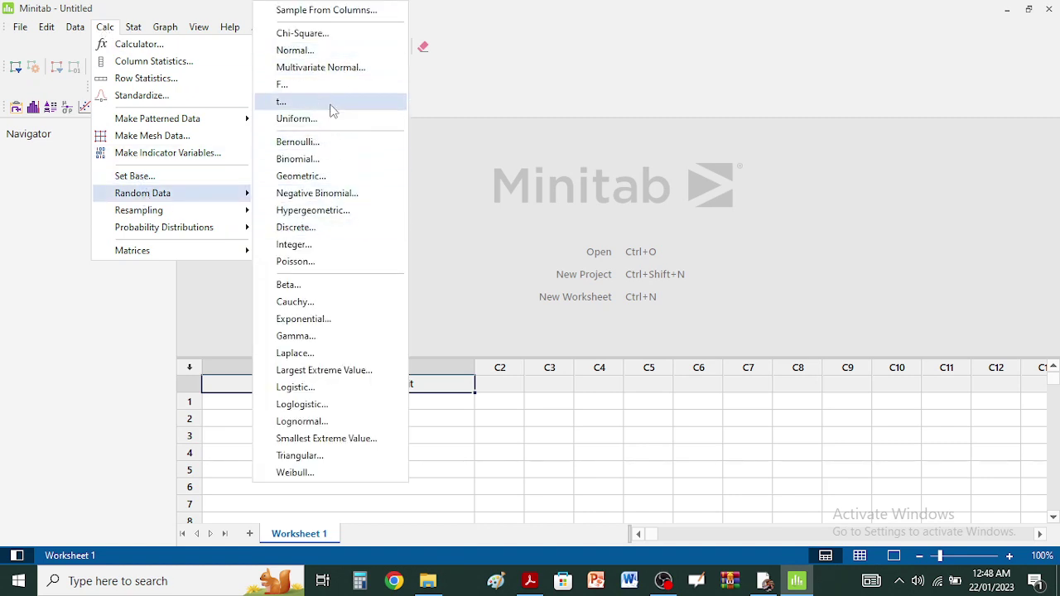
{"action": "left_click", "coordinate": [327, 52]}
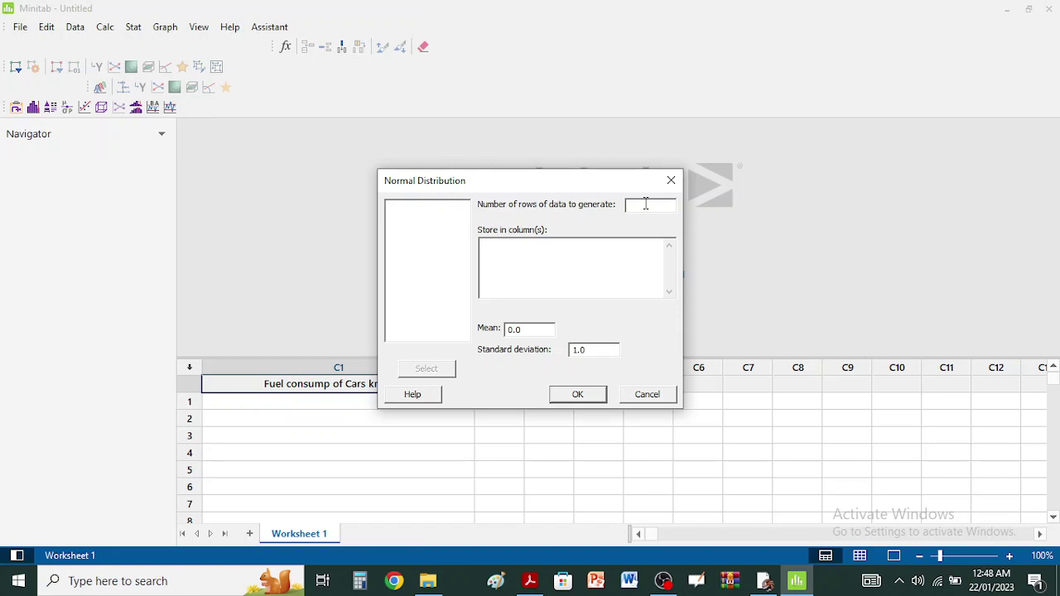
{"action": "type", "text": "20"}
{"action": "left_click", "coordinate": [549, 257]}
{"action": "double_click", "coordinate": [425, 214]}
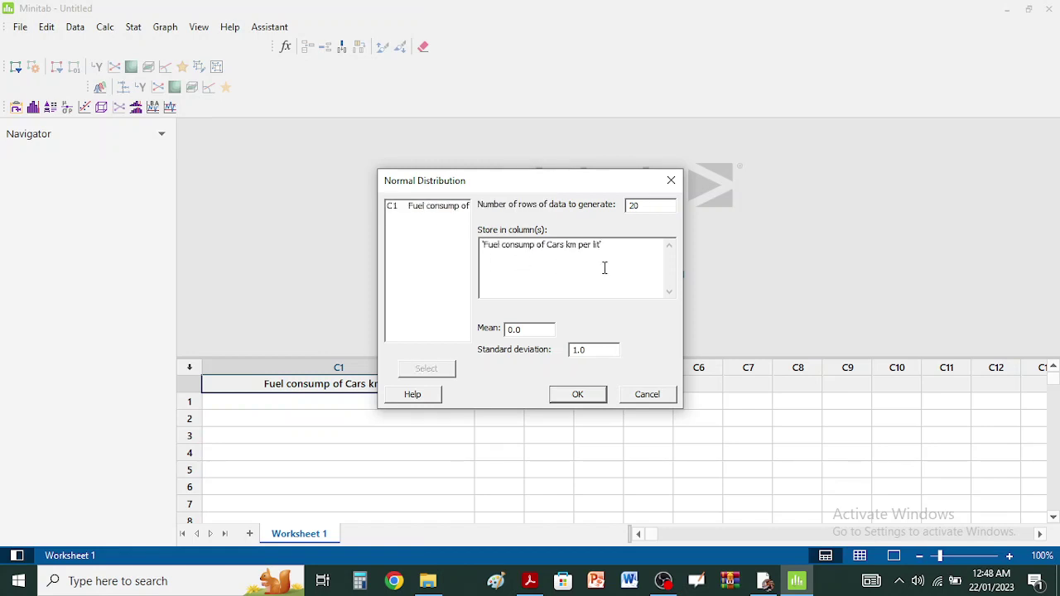
- Set the distribution's mean to 10 and standard deviation to 2, and generate the data
{"action": "double_click", "coordinate": [528, 330]}
{"action": "type", "text": "10"}
{"action": "double_click", "coordinate": [594, 351]}
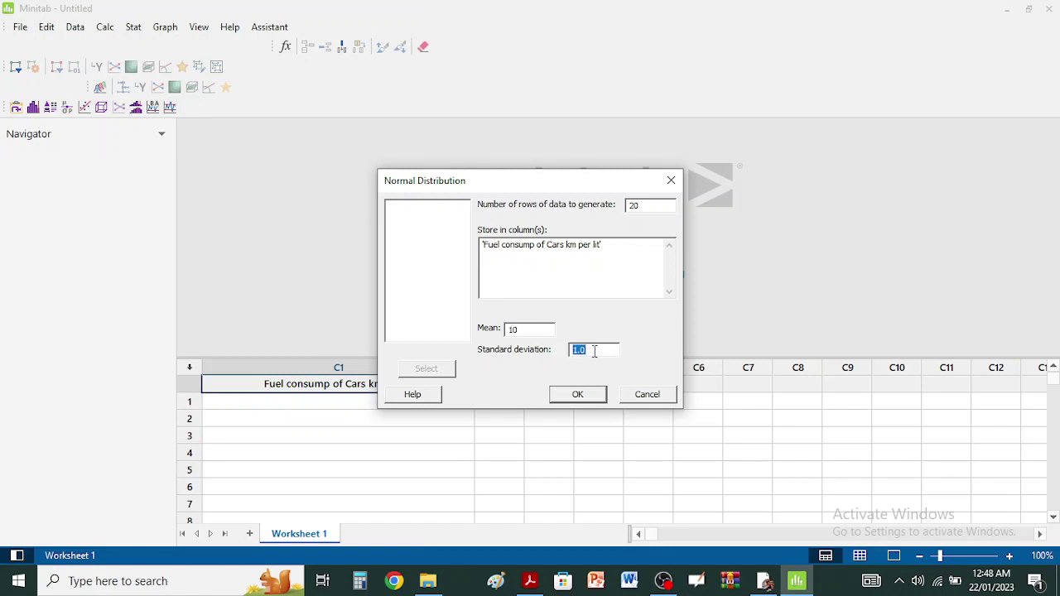
{"action": "type", "text": "2"}
{"action": "left_click", "coordinate": [577, 401]}
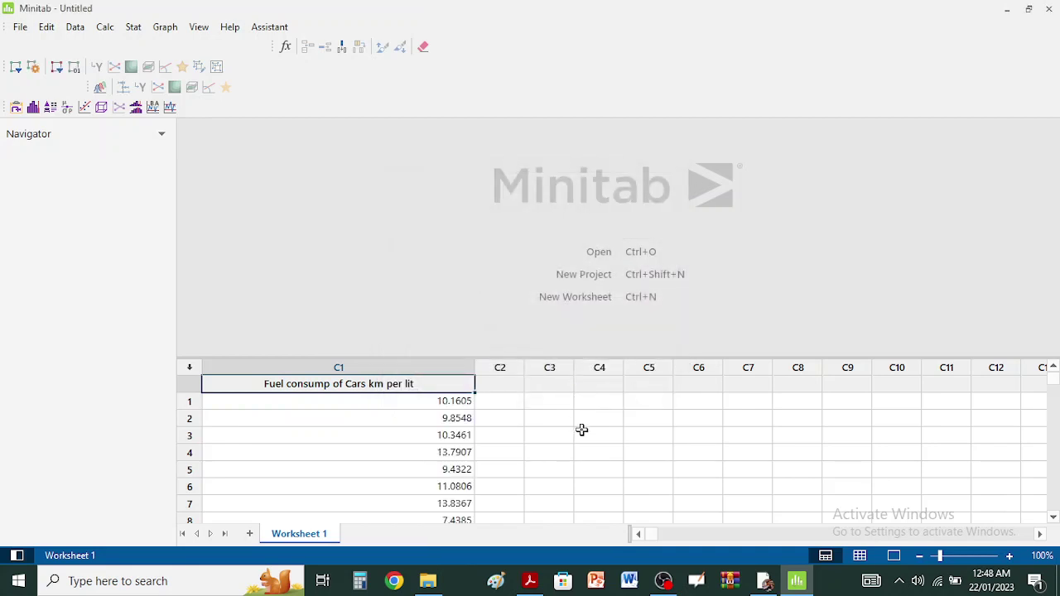
- Set up a simple histogram with 'Fuel consump of Cars km per lit' as the graph variable
{"action": "scroll", "coordinate": [464, 439], "scroll_direction": "down", "scroll_amount": 2}
{"action": "scroll", "coordinate": [459, 444], "scroll_direction": "down", "scroll_amount": 3}
{"action": "scroll", "coordinate": [460, 445], "scroll_direction": "up", "scroll_amount": 1}
{"action": "scroll", "coordinate": [459, 445], "scroll_direction": "up", "scroll_amount": 4}
{"action": "left_click", "coordinate": [106, 28]}
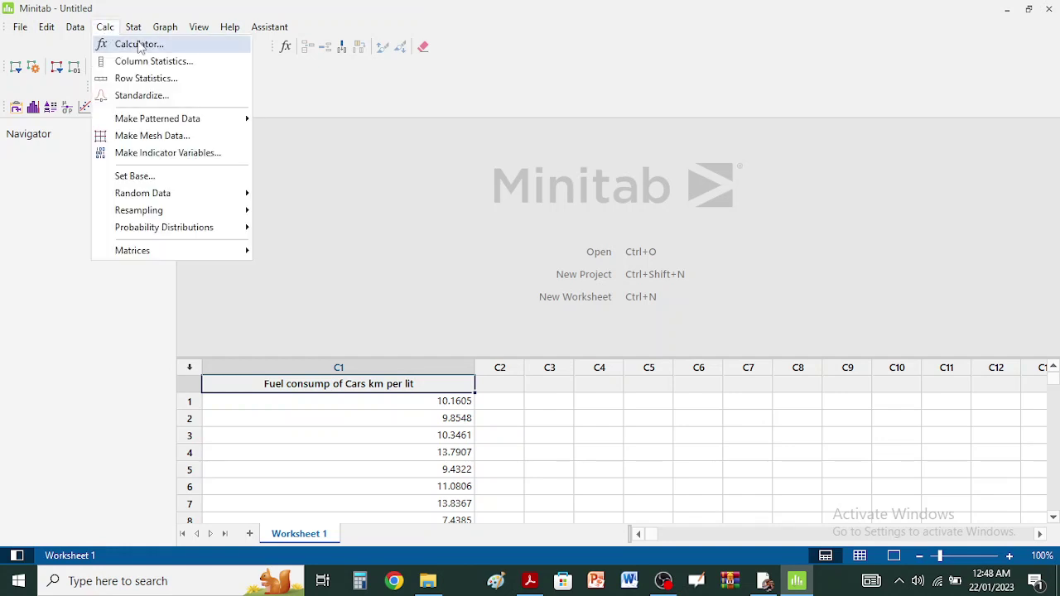
{"action": "mouse_move", "coordinate": [136, 30]}
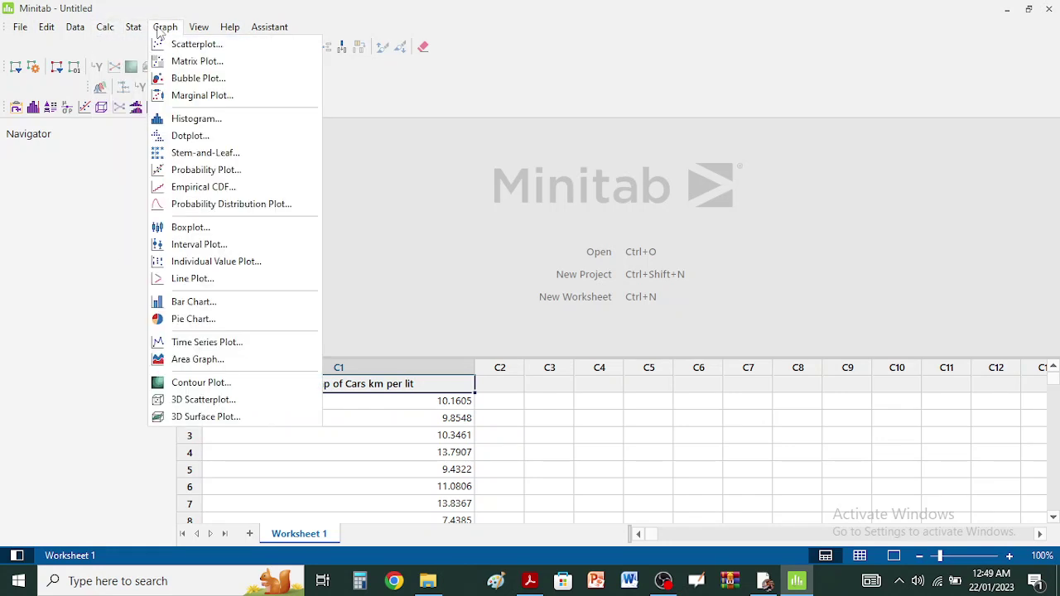
{"action": "left_click", "coordinate": [216, 121]}
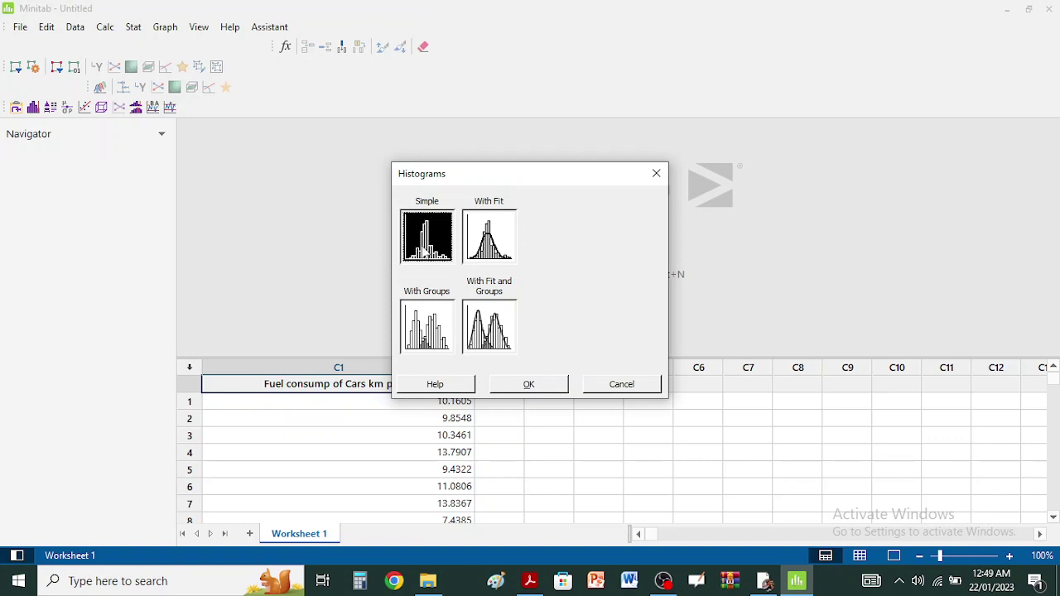
{"action": "left_click", "coordinate": [545, 386]}
{"action": "left_click", "coordinate": [403, 195]}
{"action": "double_click", "coordinate": [403, 195]}
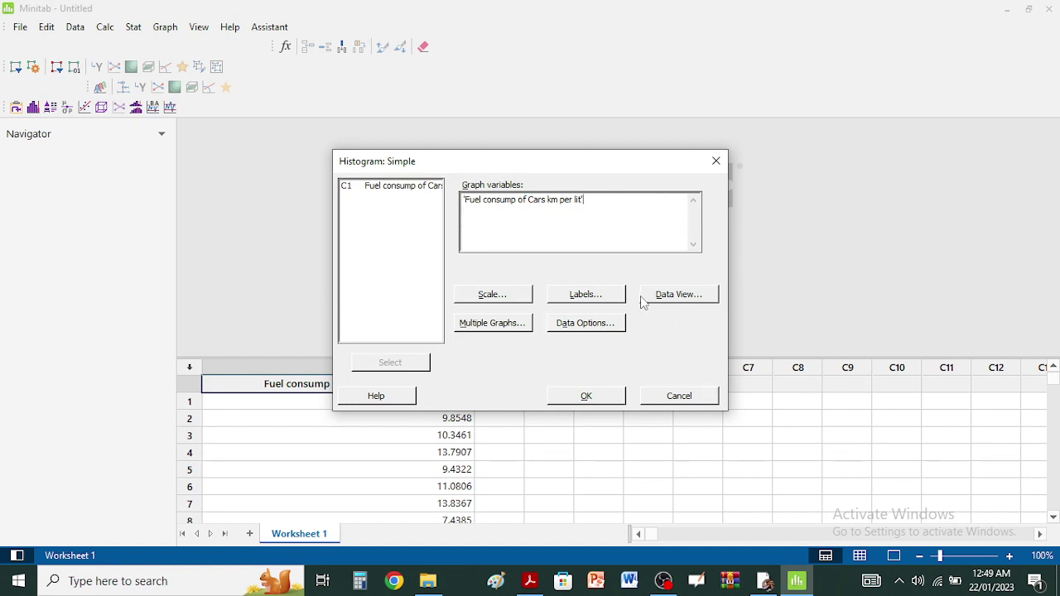
- Title the histogram "Histogram data of Fuel consumption of cars" and create the graph
{"action": "left_click", "coordinate": [603, 299]}
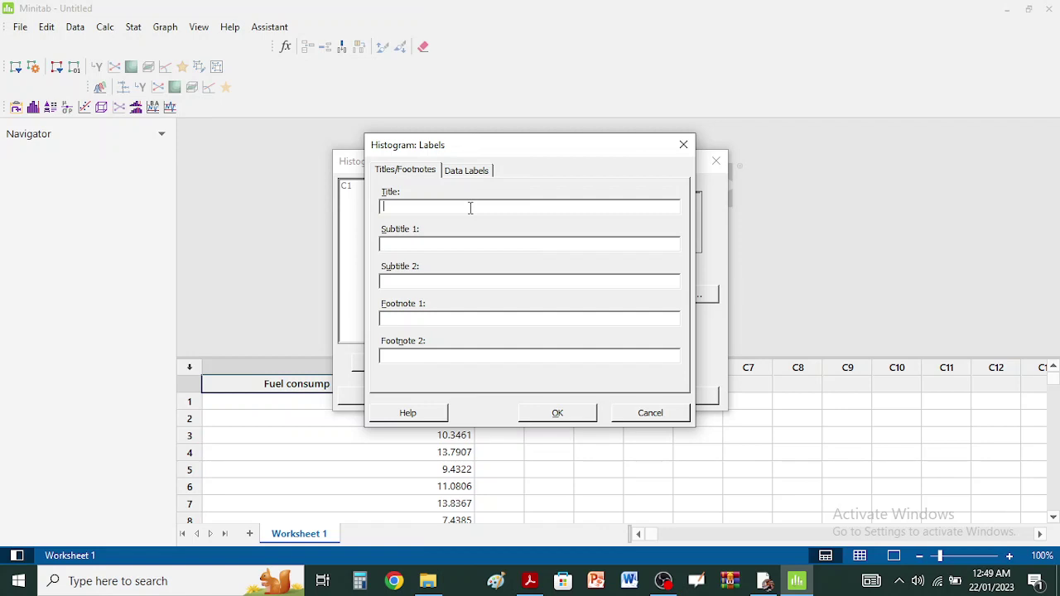
{"action": "type", "text": "h"}
{"action": "key", "text": "BackSpace"}
{"action": "type", "text": "Histogram data of Fuel consumption of cars"}
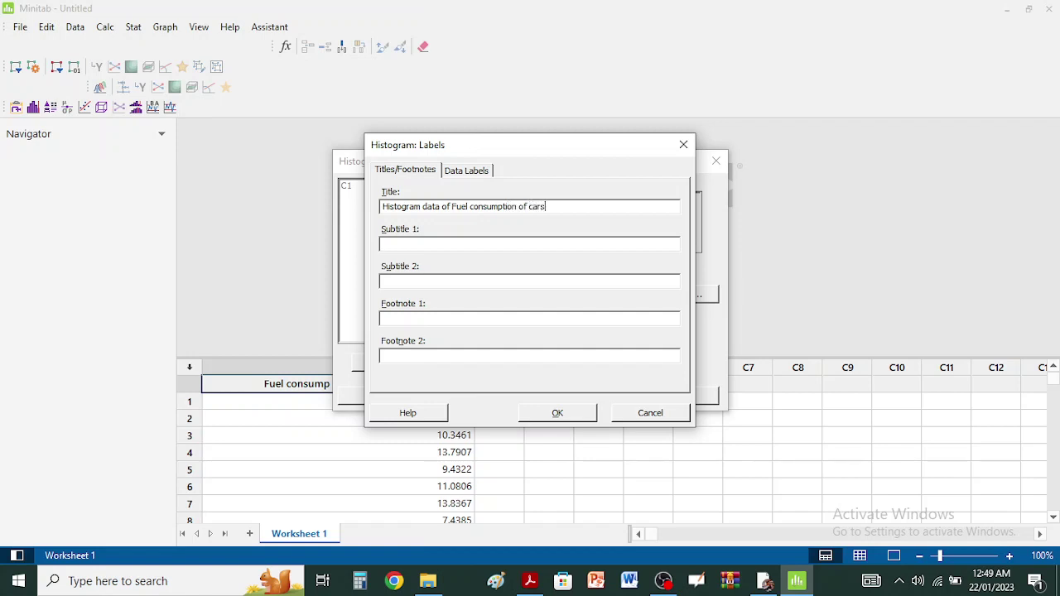
{"action": "left_click", "coordinate": [557, 411]}
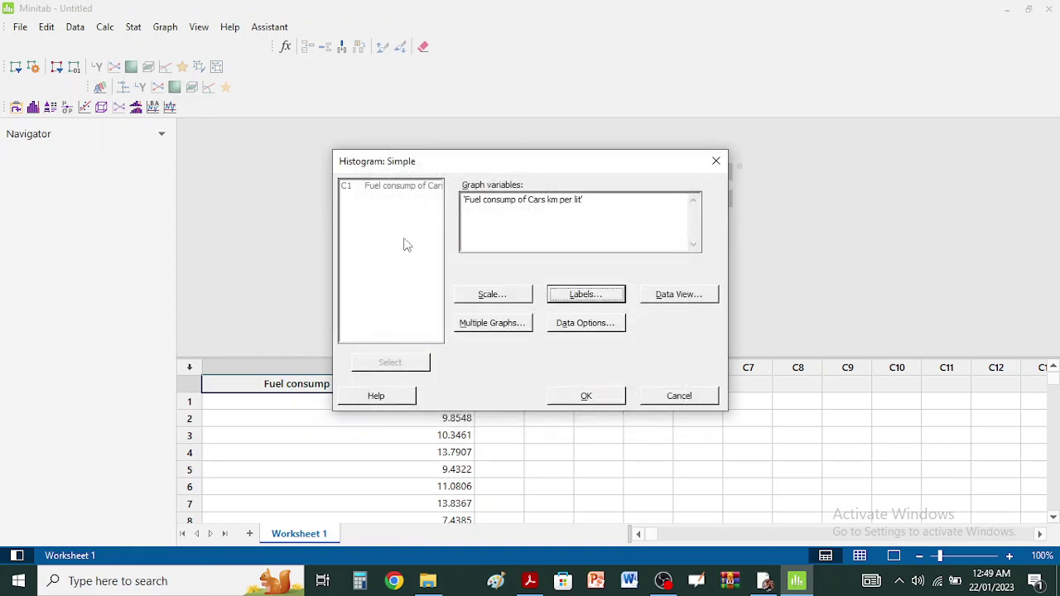
{"action": "left_click", "coordinate": [591, 398]}
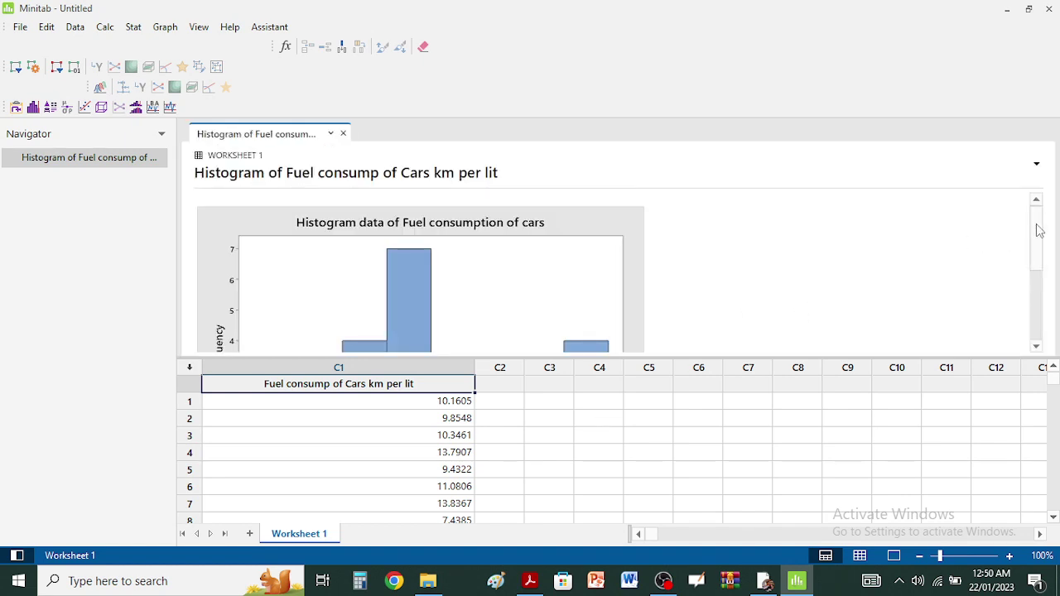
- Look over the finished histogram and open it for editing
{"action": "left_click_drag", "start_coordinate": [1037, 225], "coordinate": [1025, 291]}
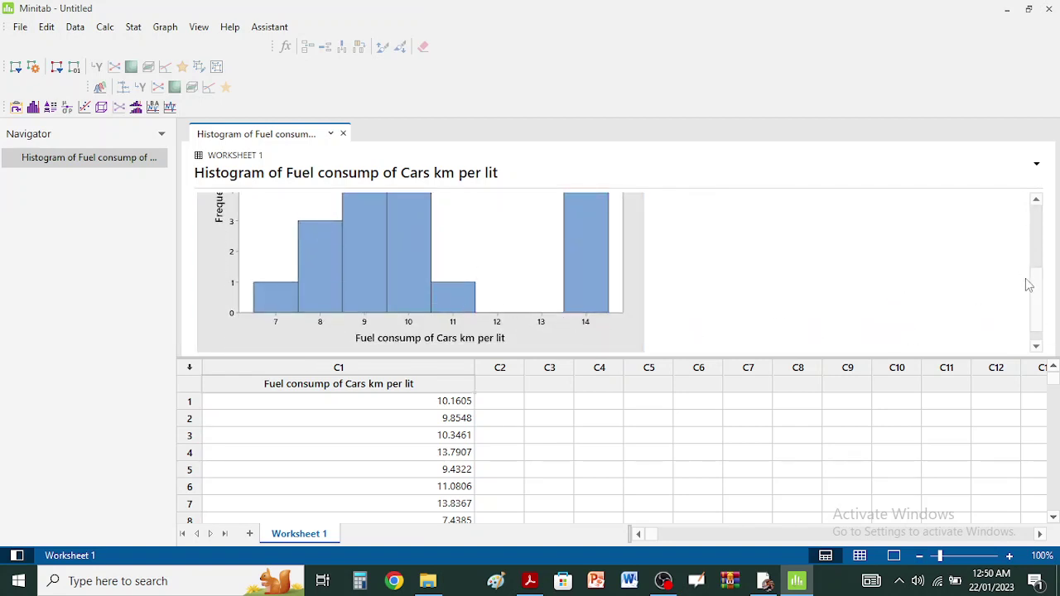
{"action": "left_click_drag", "start_coordinate": [1040, 302], "coordinate": [1048, 232]}
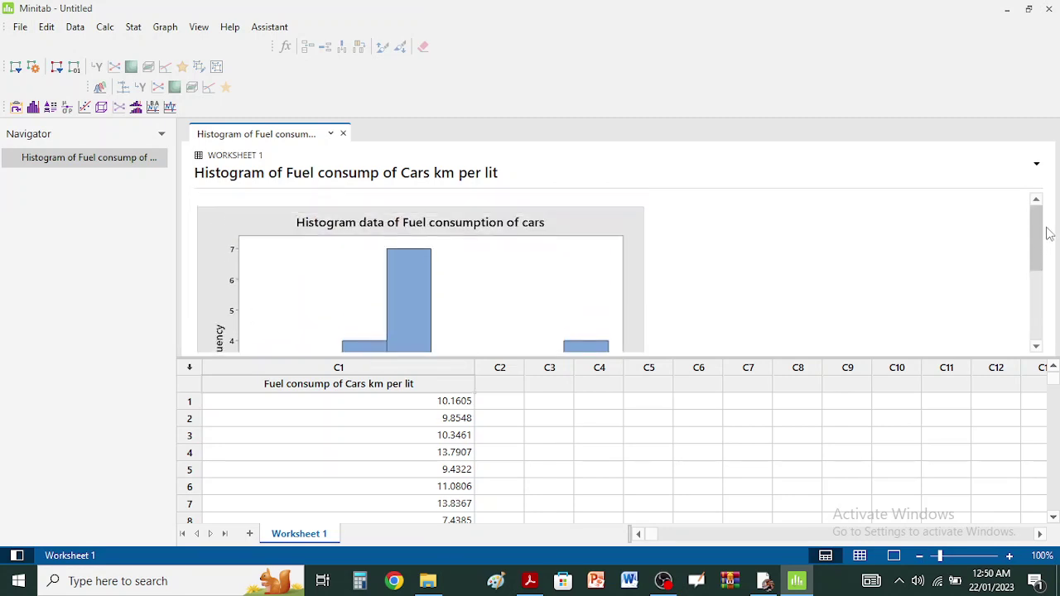
{"action": "double_click", "coordinate": [531, 222]}
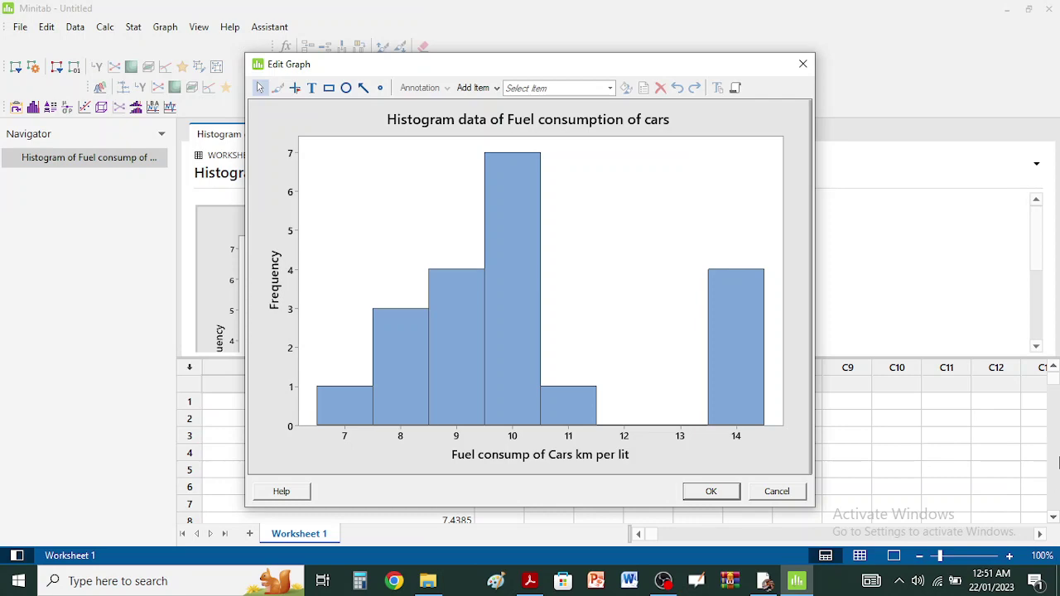
- Compare the histogram's bars with the fuel consumption values in the worksheet
{"action": "left_click_drag", "start_coordinate": [497, 69], "coordinate": [753, 47]}
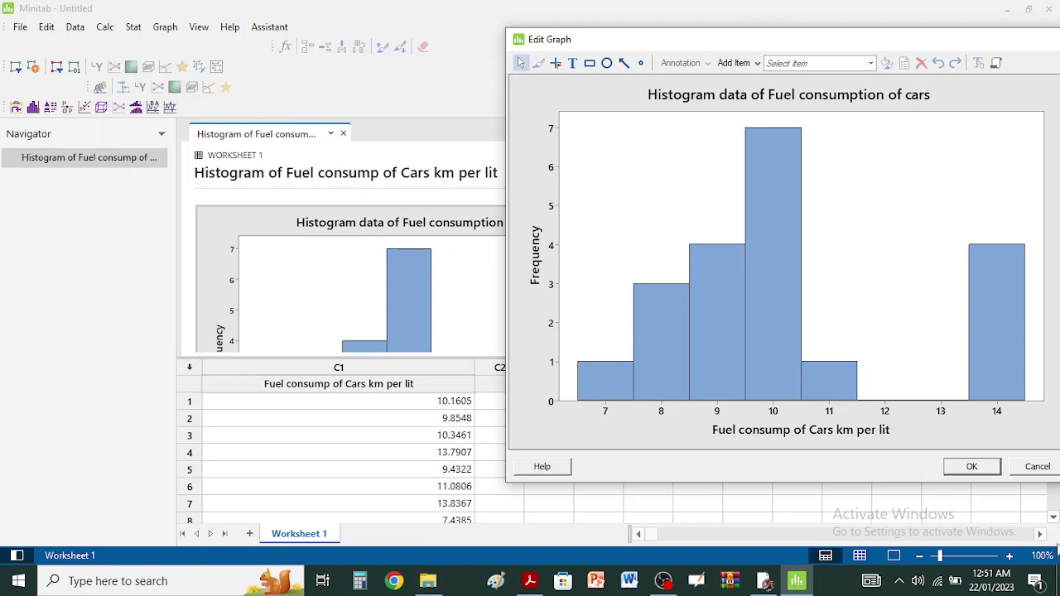
{"action": "left_click", "coordinate": [1053, 517]}
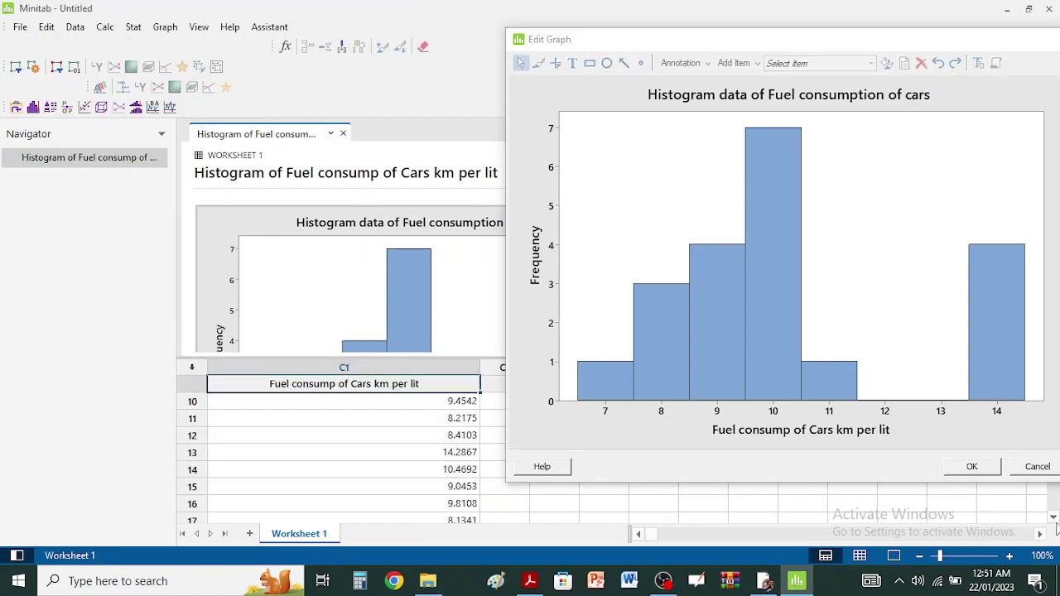
{"action": "scroll", "coordinate": [1054, 519], "scroll_direction": "down", "scroll_amount": 3}
{"action": "scroll", "coordinate": [1054, 519], "scroll_direction": "up", "scroll_amount": 2}
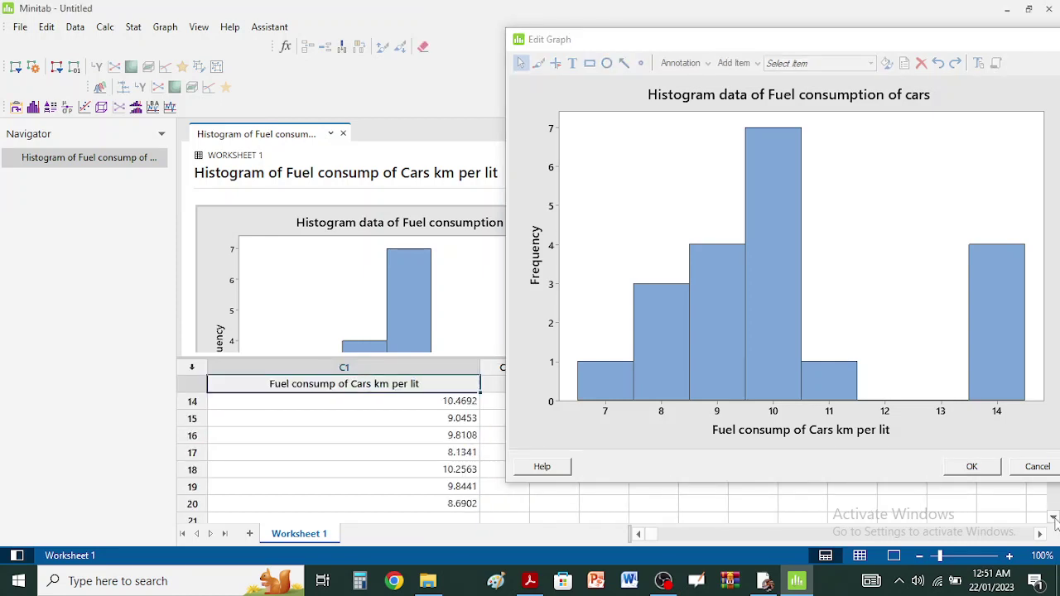
{"action": "scroll", "coordinate": [1054, 519], "scroll_direction": "up", "scroll_amount": 3}
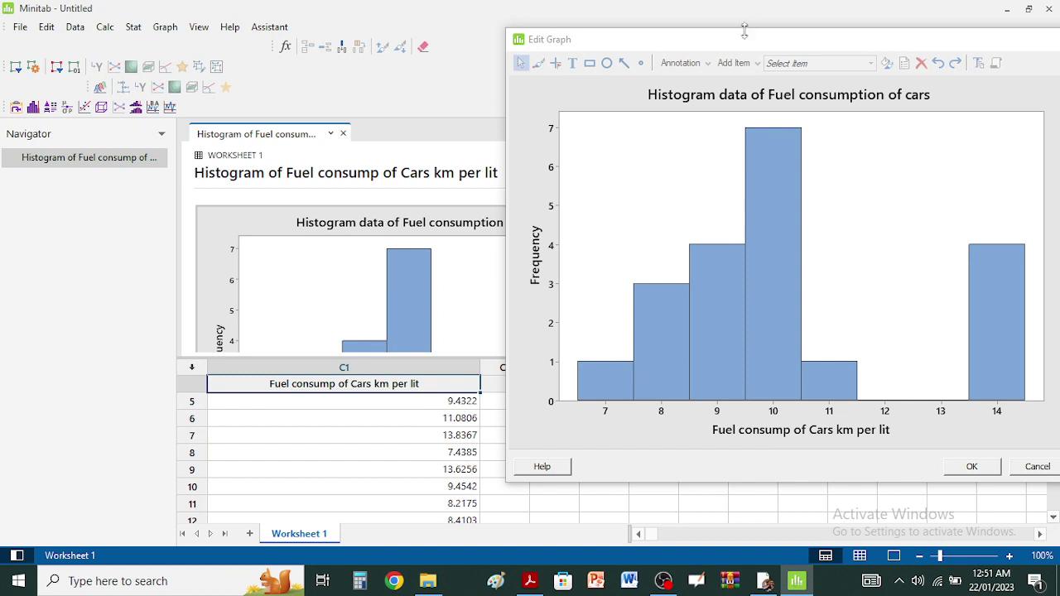
{"action": "left_click_drag", "start_coordinate": [742, 39], "coordinate": [521, 37]}
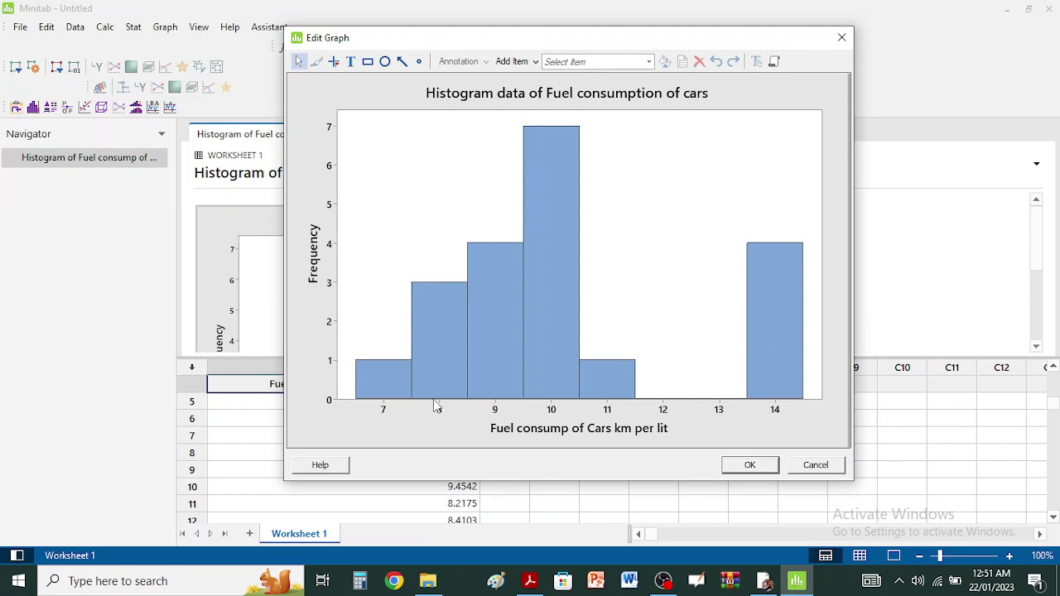
- Change the histogram's Y scale type to Percent
{"action": "left_click", "coordinate": [337, 249]}
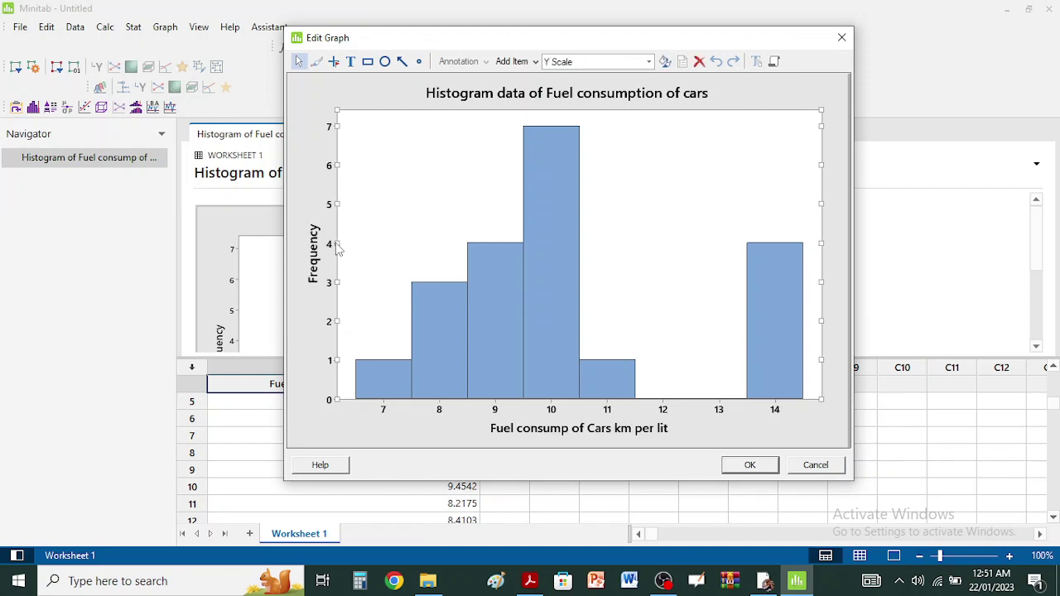
{"action": "double_click", "coordinate": [338, 249]}
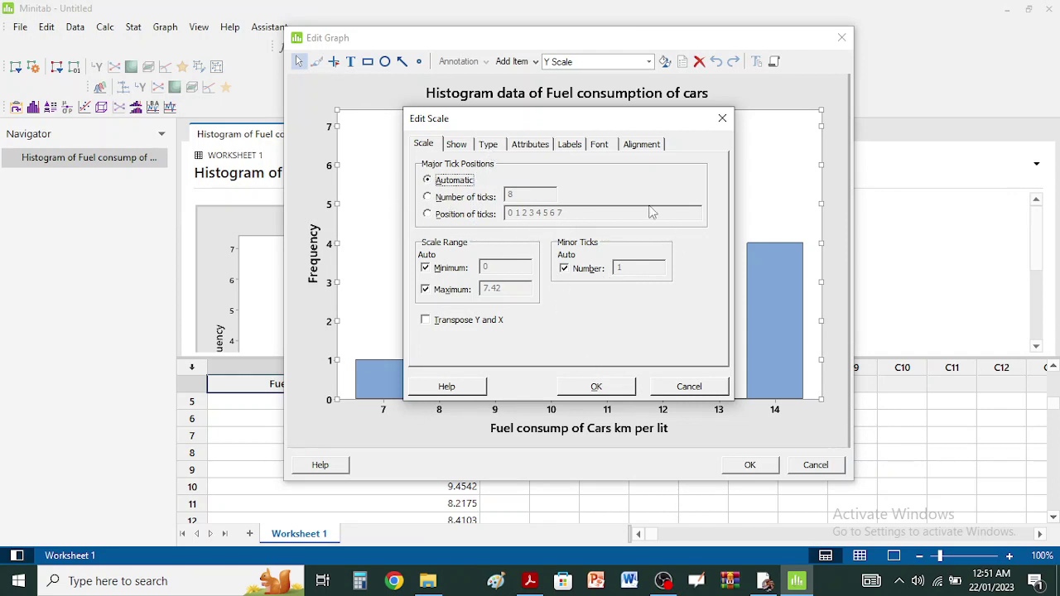
{"action": "left_click", "coordinate": [489, 146]}
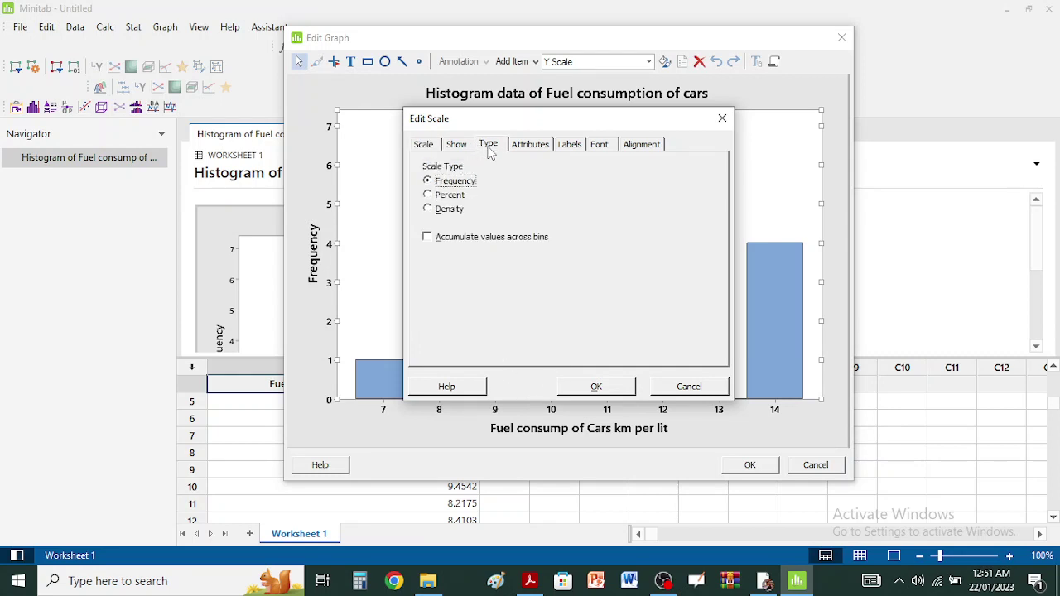
{"action": "left_click", "coordinate": [428, 195]}
{"action": "left_click", "coordinate": [571, 387]}
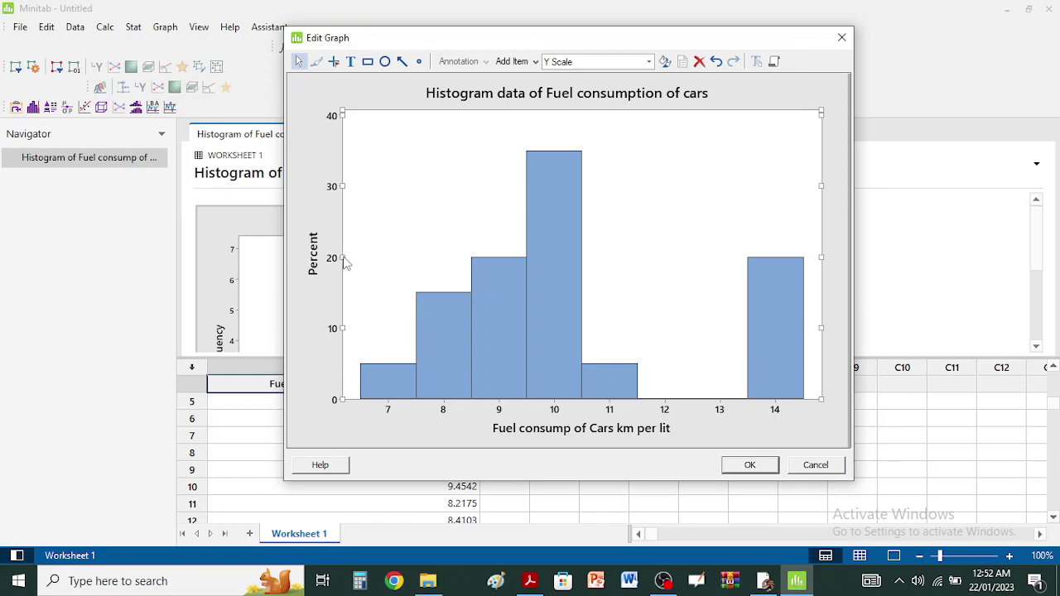
- Accumulate the Y scale values across bins to show cumulative percent, and apply the graph edits
{"action": "double_click", "coordinate": [340, 189]}
{"action": "left_click", "coordinate": [490, 146]}
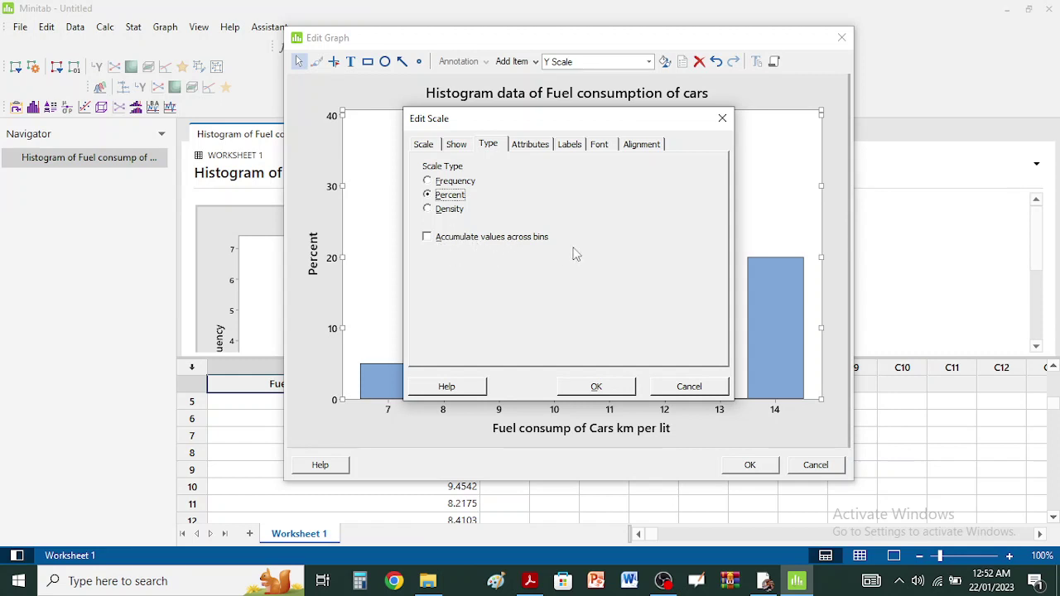
{"action": "left_click", "coordinate": [434, 238]}
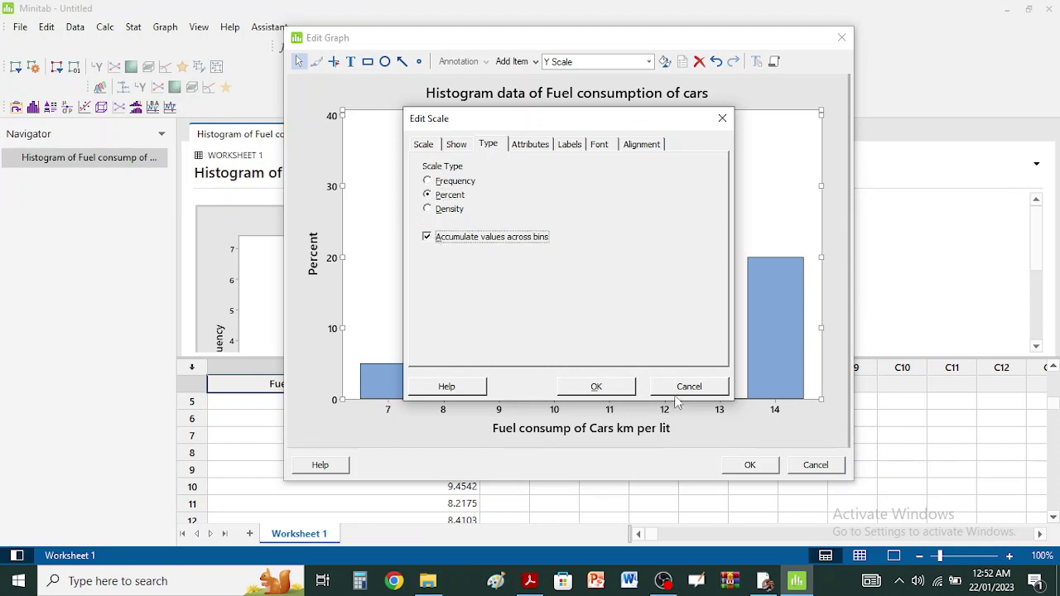
{"action": "left_click", "coordinate": [611, 391]}
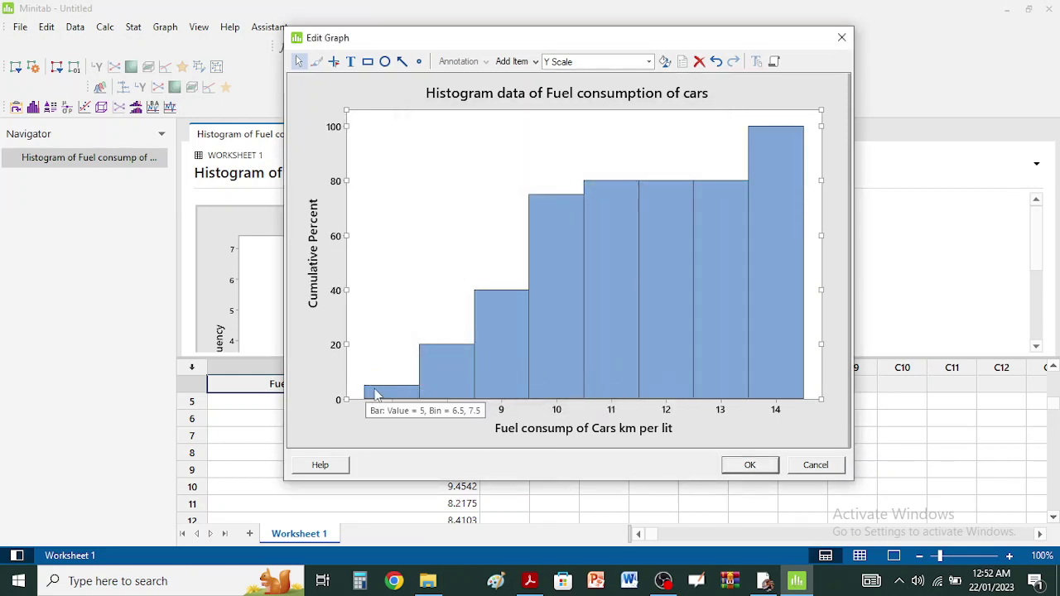
{"action": "mouse_move", "coordinate": [795, 176]}
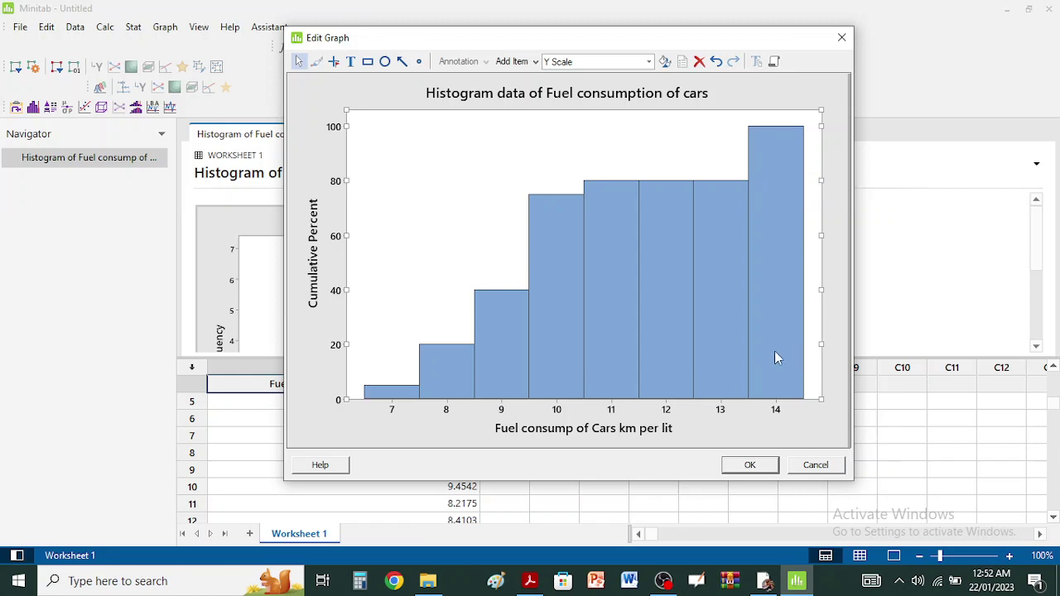
{"action": "left_click", "coordinate": [749, 467]}
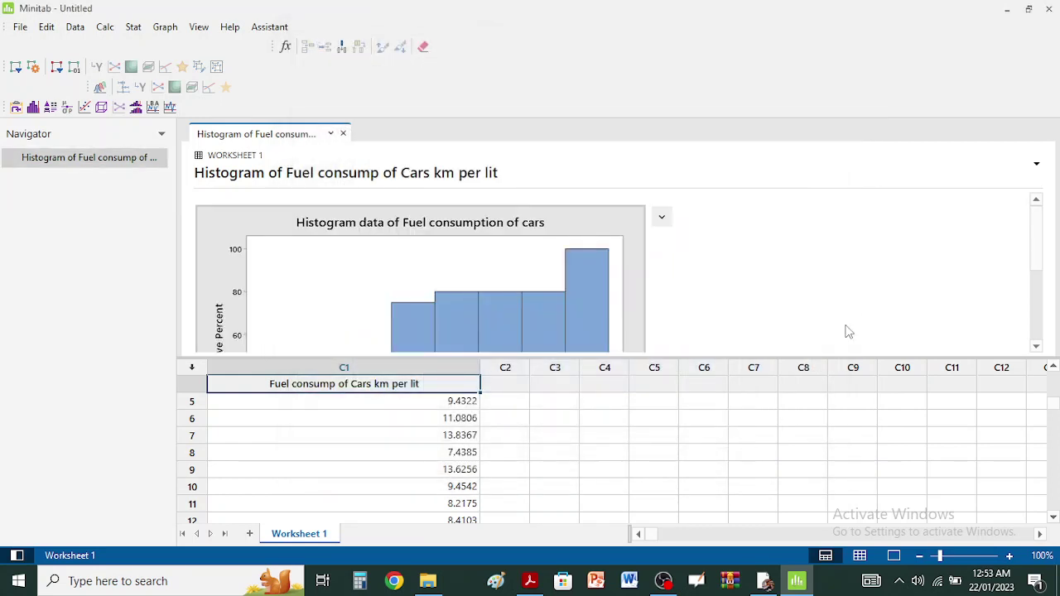
{"action": "scroll", "coordinate": [857, 308], "scroll_direction": "down", "scroll_amount": 3}
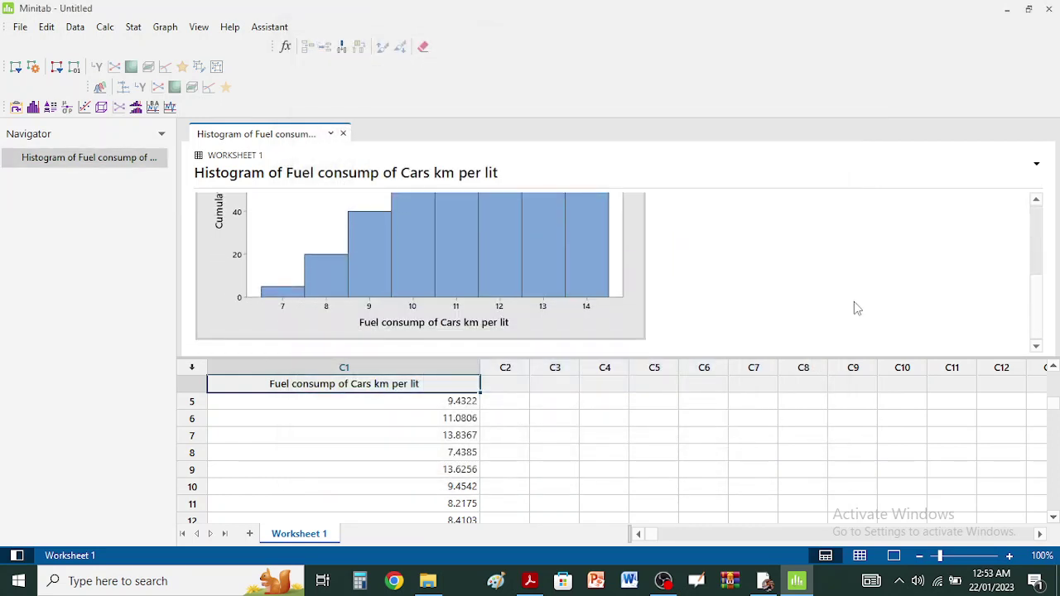
{"action": "scroll", "coordinate": [857, 308], "scroll_direction": "up", "scroll_amount": 3}
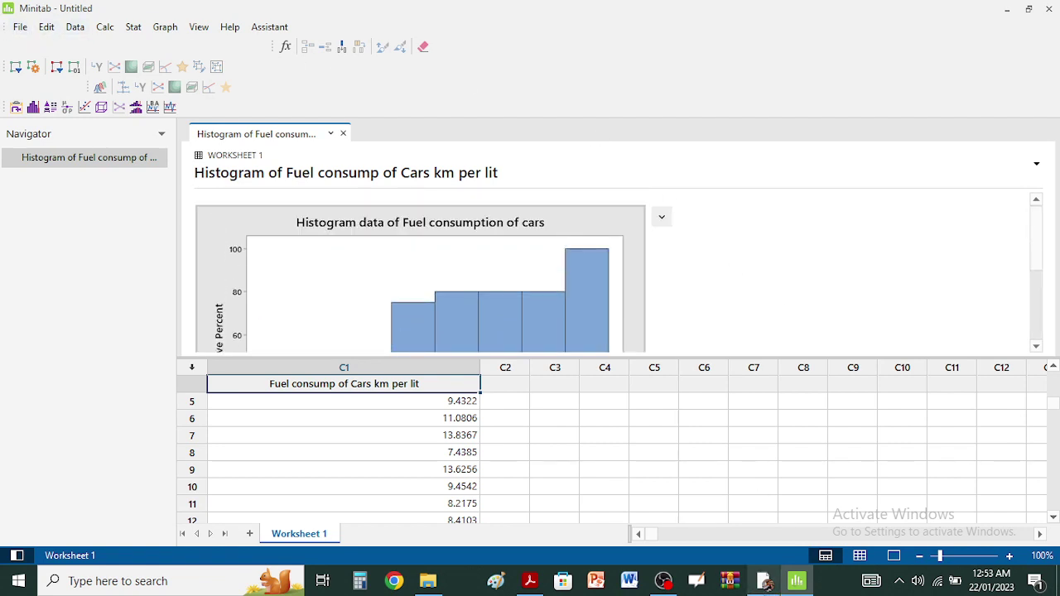
{"action": "left_click", "coordinate": [663, 580]}
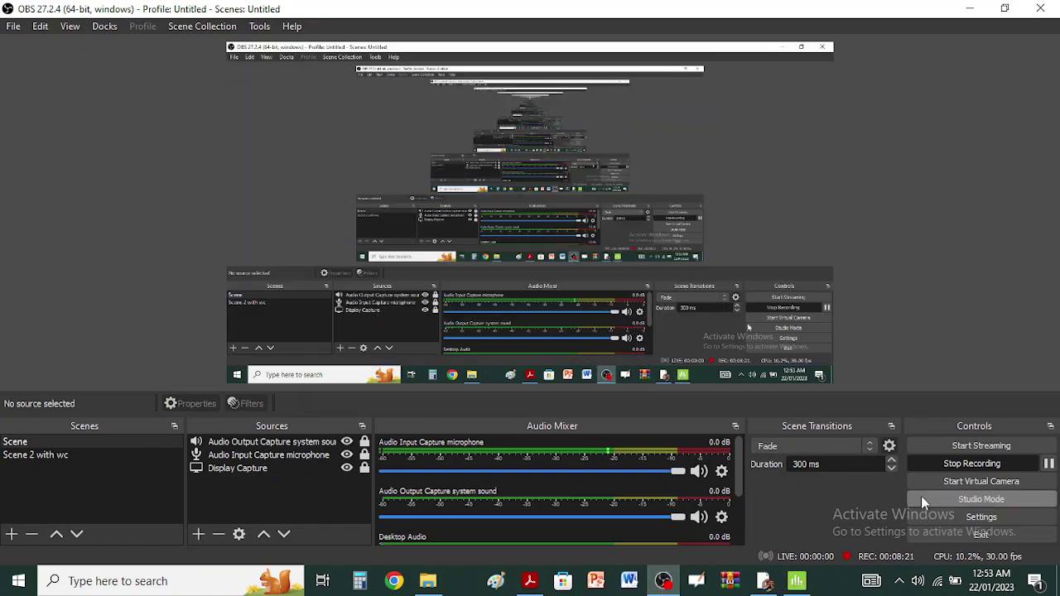